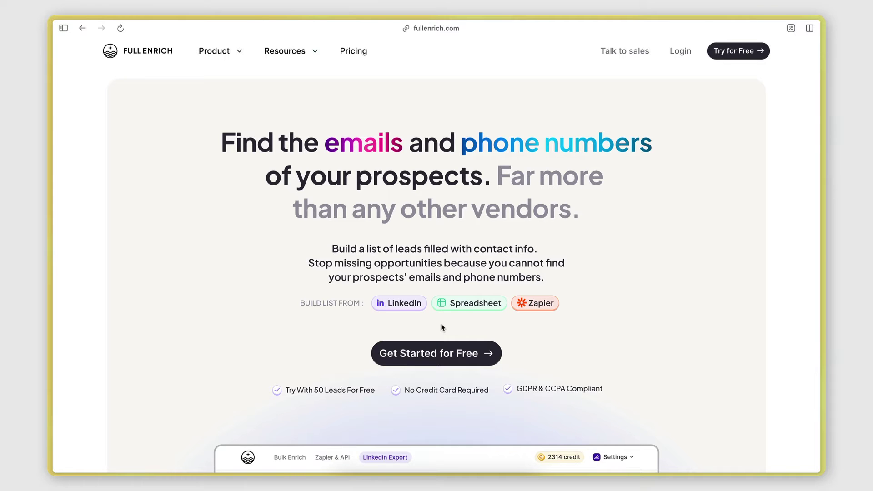
# - Scroll to the contact-aggregation section and highlight the '15+ premium vendors' claim
pyautogui.scroll(-15, 443, 327)
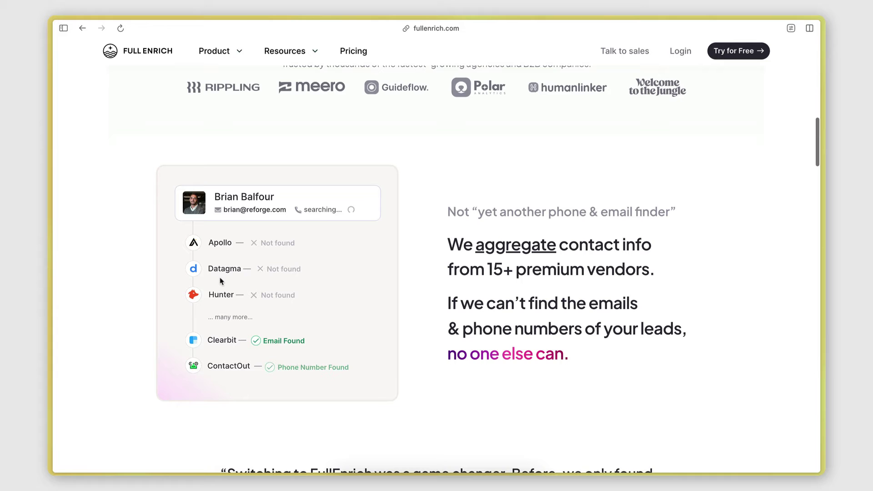
pyautogui.scroll(-3, 203, 272)
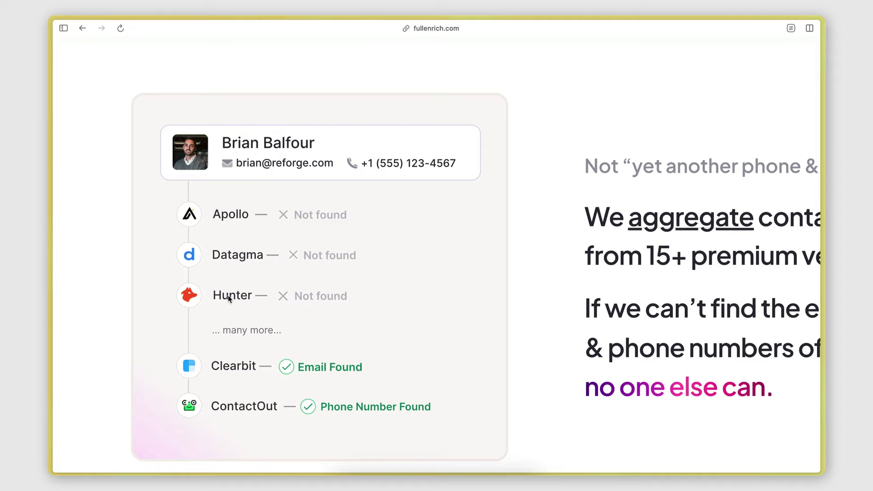
pyautogui.scroll(-5, 213, 315)
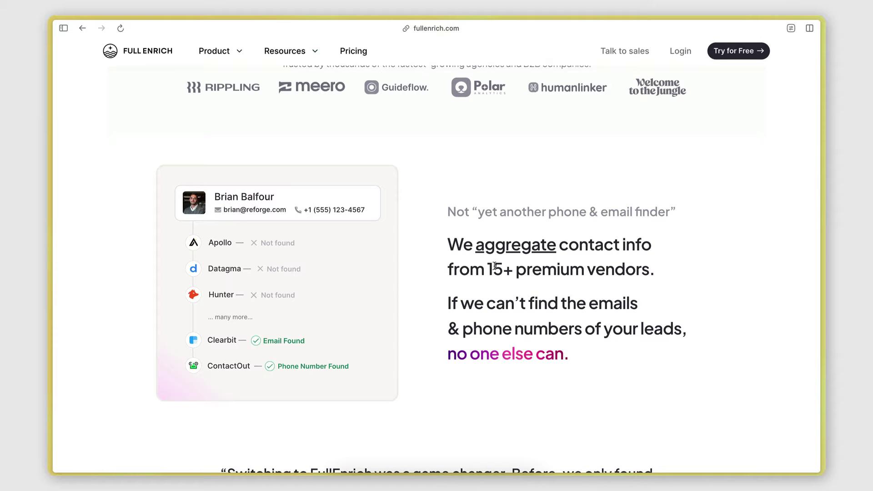
pyautogui.moveTo(495, 266); pyautogui.dragTo(654, 267)
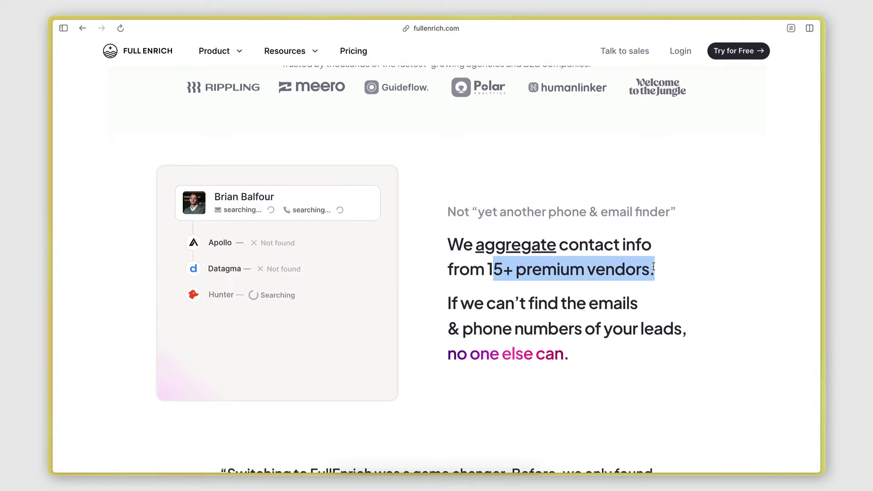
pyautogui.click(654, 267)
pyautogui.moveTo(487, 268); pyautogui.dragTo(617, 268)
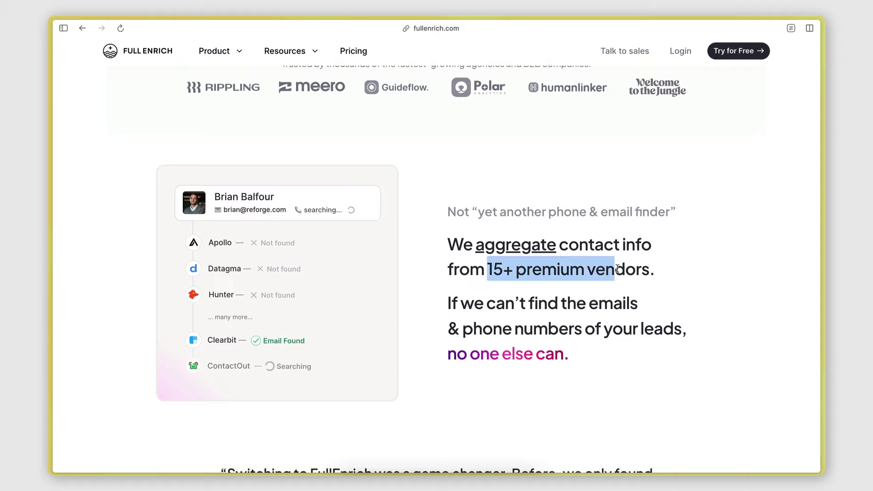
pyautogui.click(365, 323)
pyautogui.scroll(1, 365, 324)
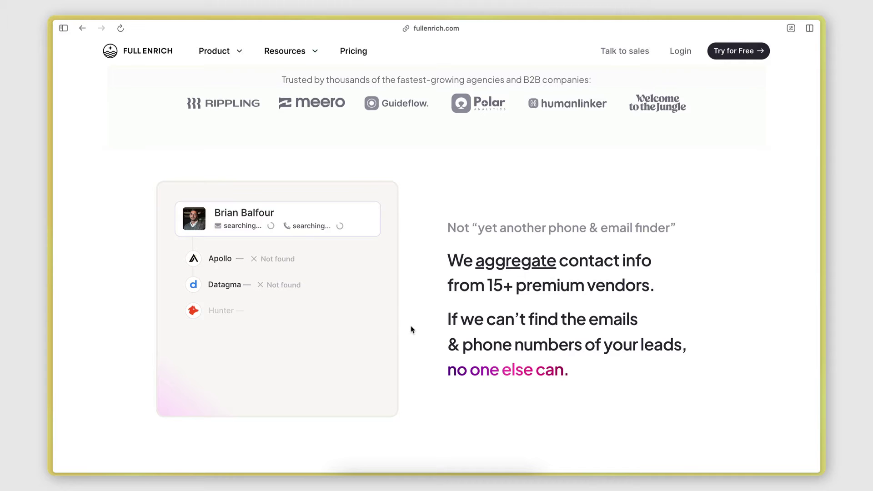
pyautogui.click(354, 51)
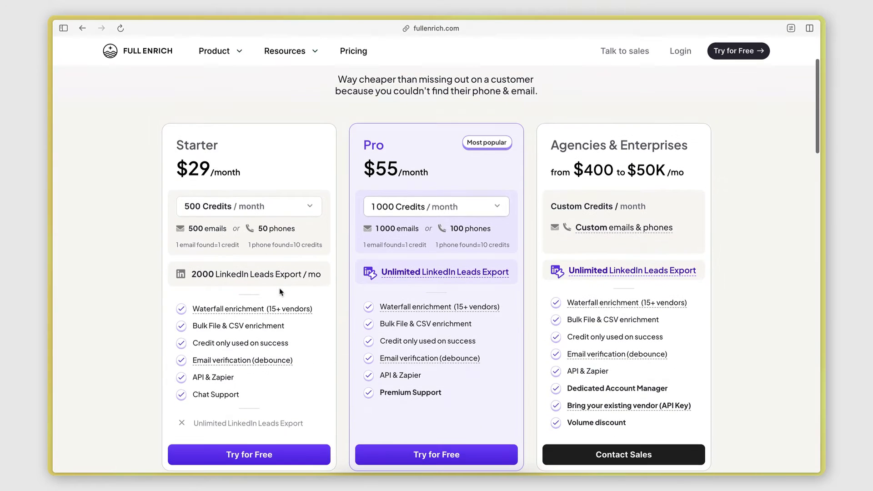
pyautogui.moveTo(262, 312)
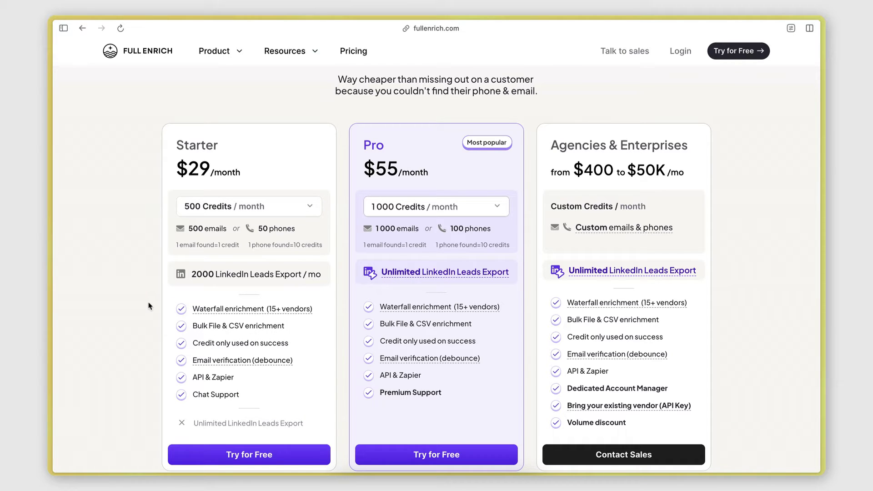
pyautogui.moveTo(178, 171); pyautogui.dragTo(217, 174)
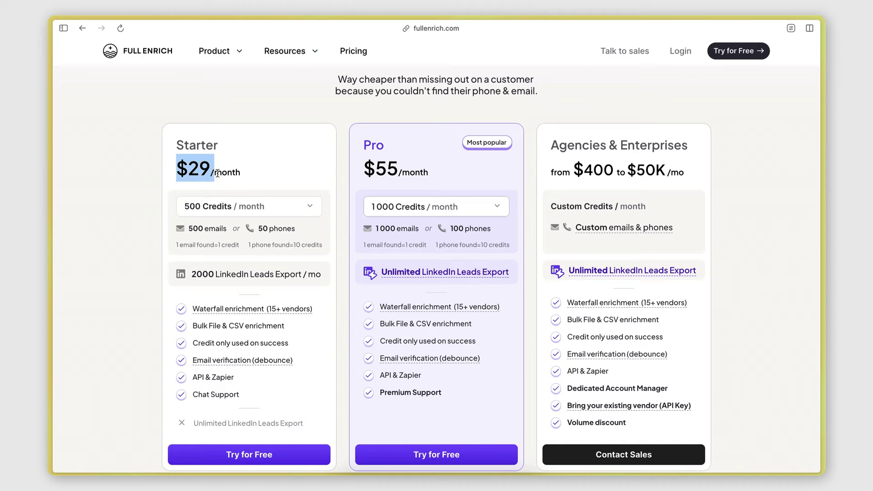
pyautogui.click(211, 174)
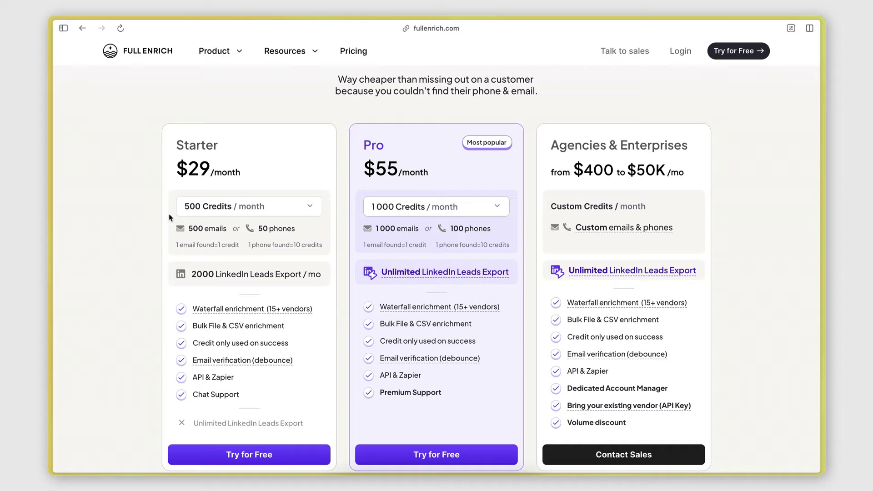
pyautogui.doubleClick(197, 229)
pyautogui.click(216, 228)
# - Switch to the app.fullenrich.com tab and start an Email Only enrichment
pyautogui.click(64, 28)
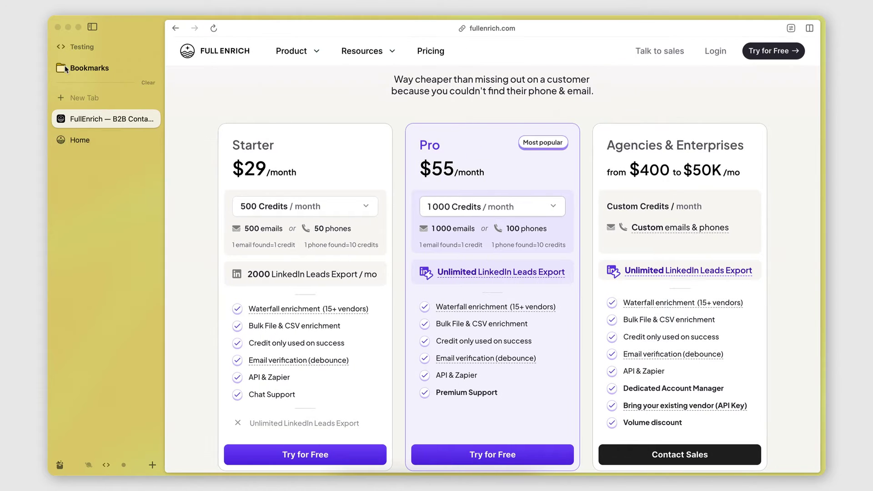
pyautogui.click(91, 140)
pyautogui.click(91, 29)
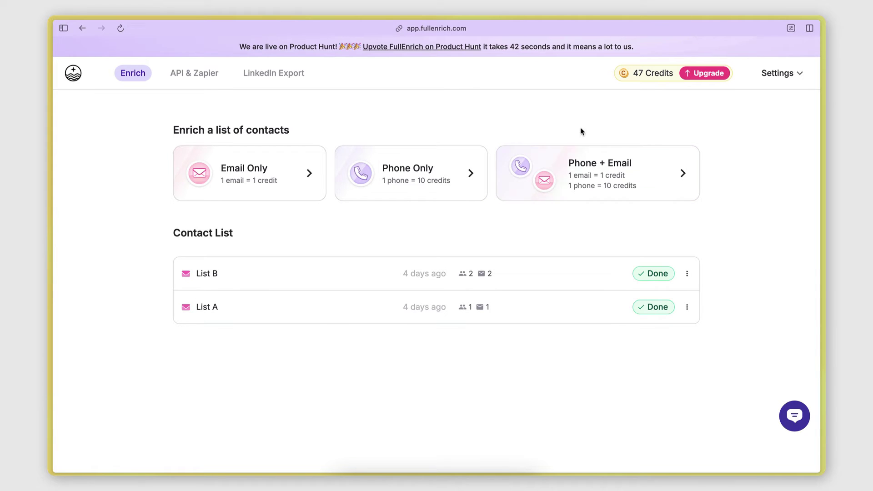
pyautogui.click(250, 190)
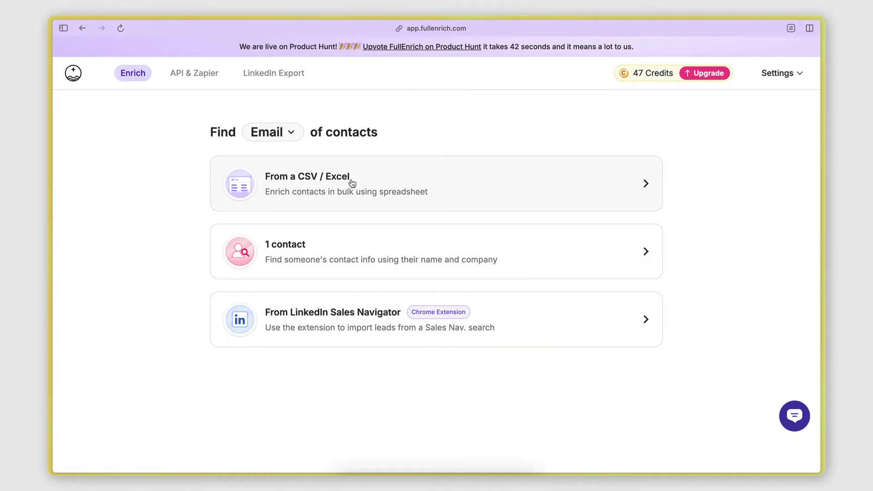
pyautogui.click(336, 251)
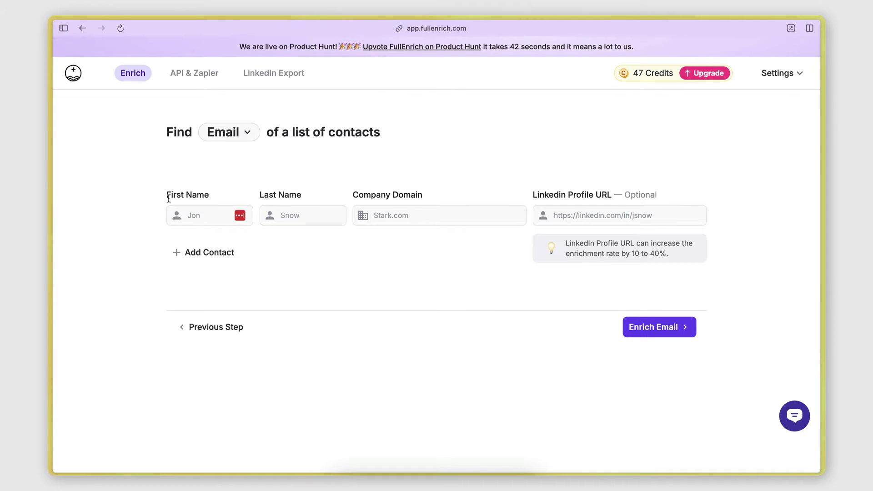
pyautogui.click(185, 253)
pyautogui.click(187, 279)
pyautogui.click(188, 303)
pyautogui.click(190, 327)
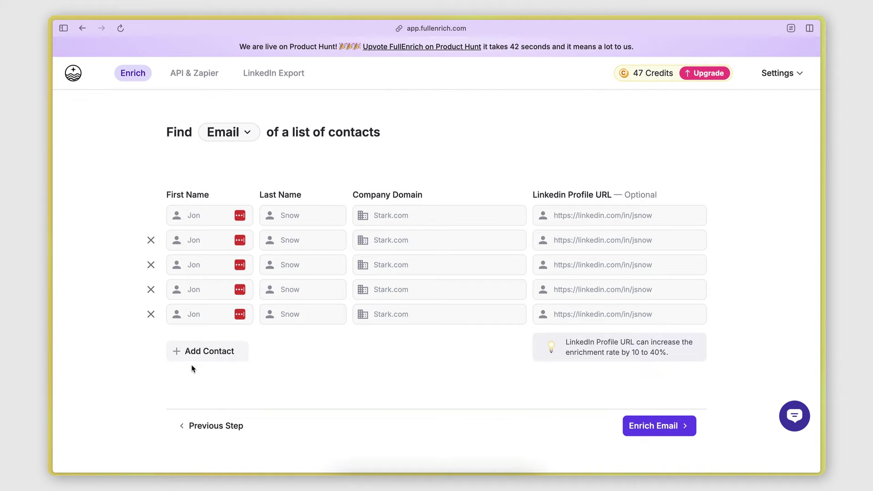
pyautogui.click(196, 351)
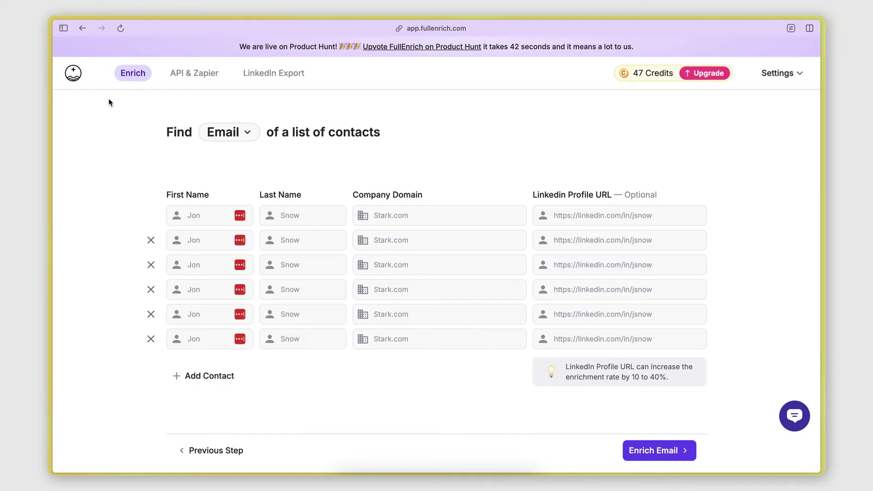
pyautogui.click(128, 75)
pyautogui.click(240, 180)
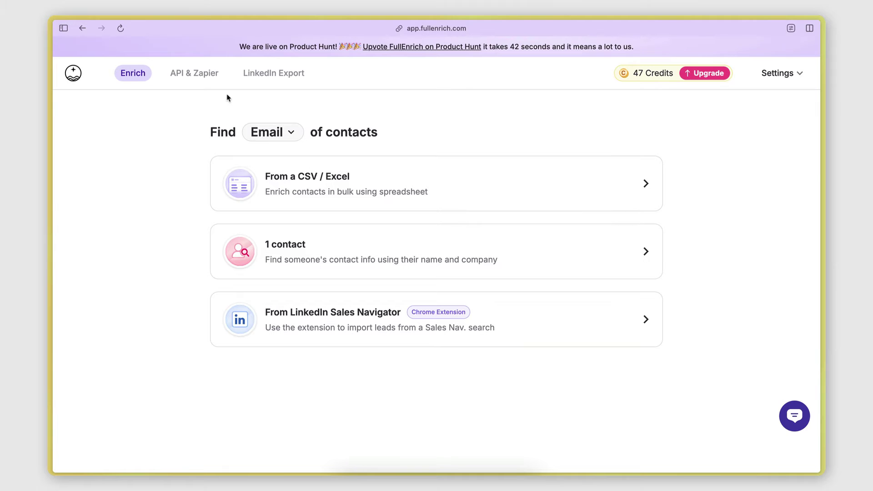
pyautogui.click(177, 76)
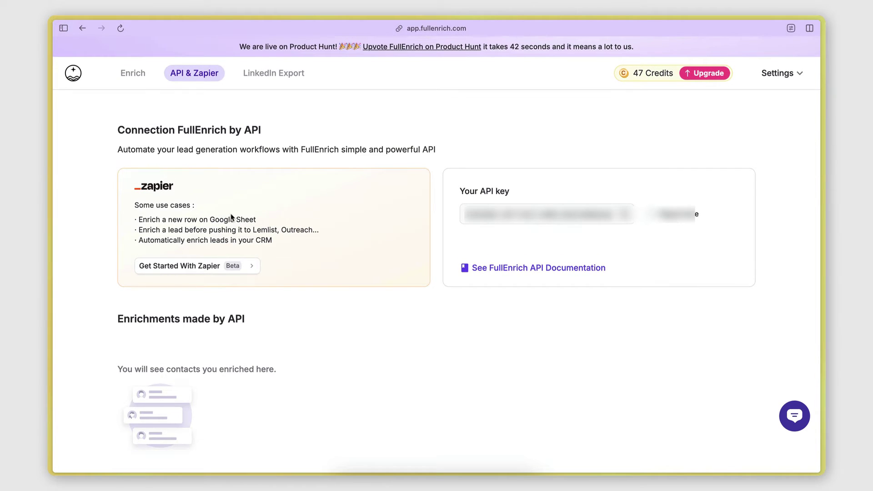
pyautogui.click(130, 82)
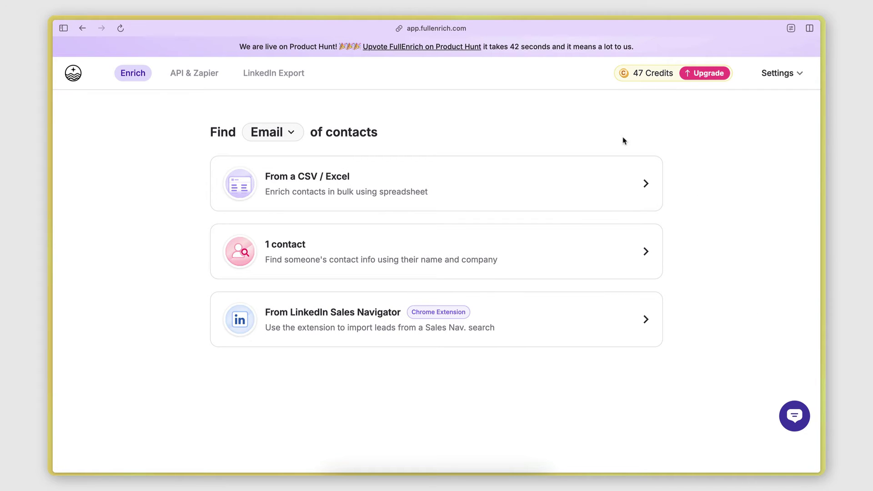
# - Choose the CSV/Excel source, review the apollo-contacts-export sheet in Numbers, then return to the browser
pyautogui.click(298, 163)
pyautogui.hotkey('ctrl', 'Right')
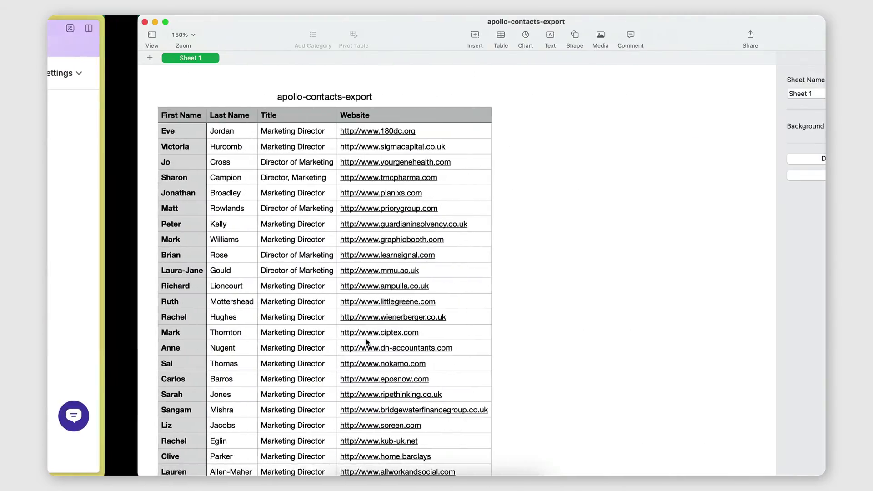
pyautogui.scroll(-3, 106, 234)
pyautogui.scroll(3, 121, 252)
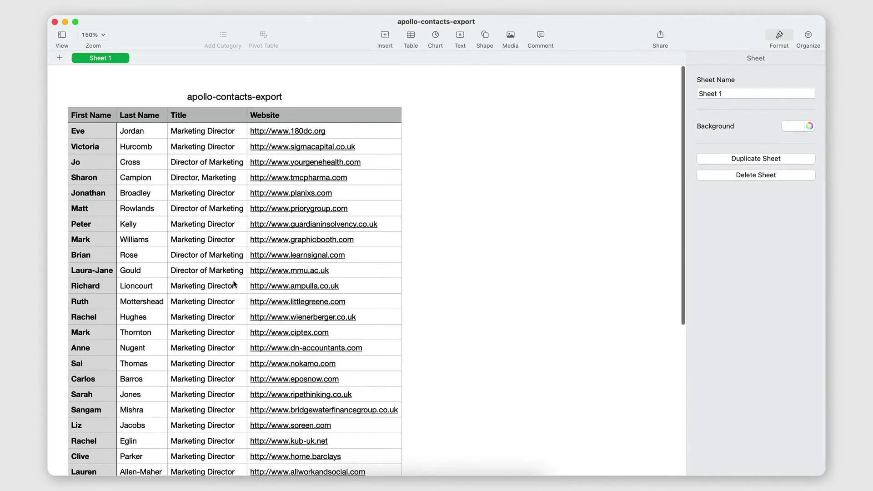
pyautogui.hotkey('ctrl', 'Left')
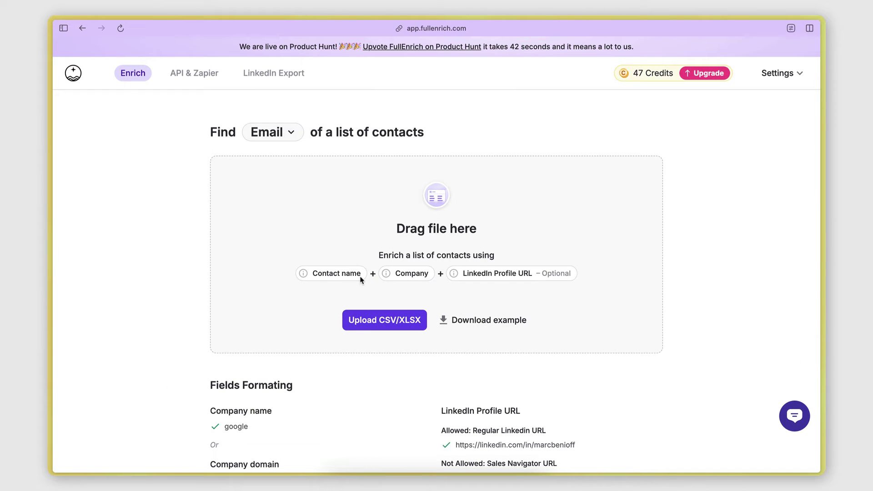
# - Upload the contacts CSV and check its First Name and Company Name column mappings
pyautogui.click(372, 326)
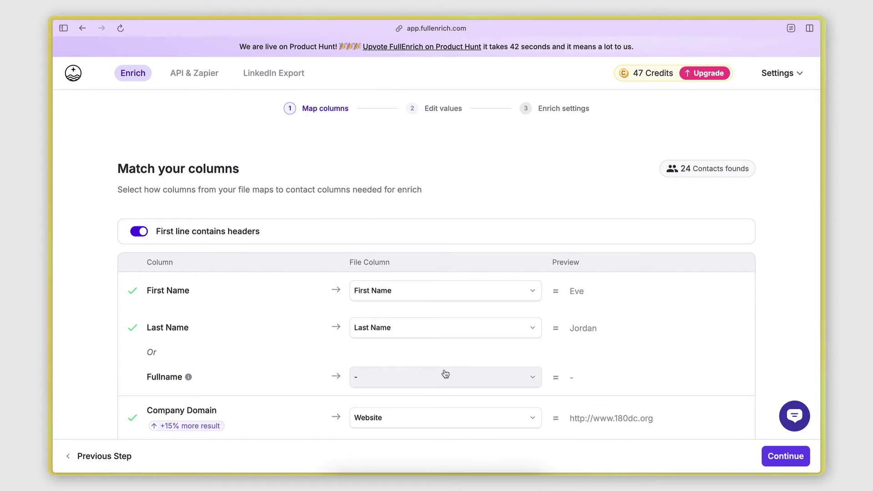
pyautogui.scroll(-3, 297, 259)
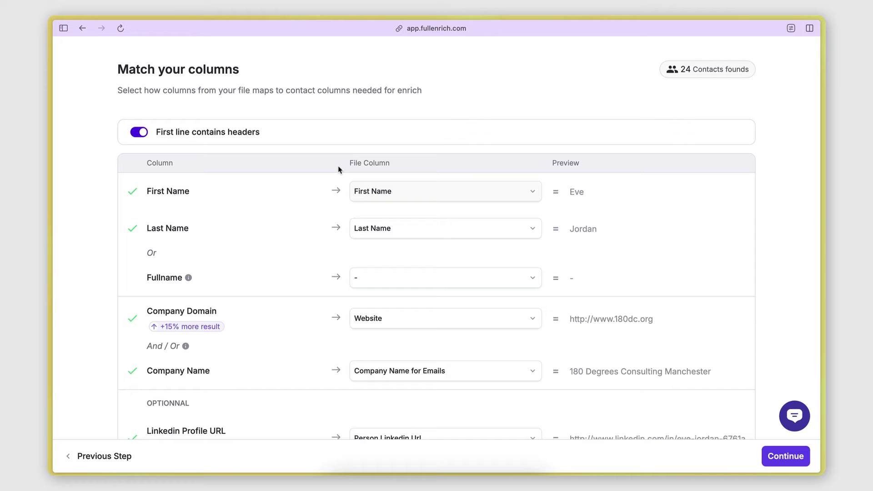
pyautogui.moveTo(147, 192); pyautogui.dragTo(188, 192)
pyautogui.click(182, 191)
pyautogui.scroll(-2, 389, 272)
pyautogui.scroll(-1, 389, 271)
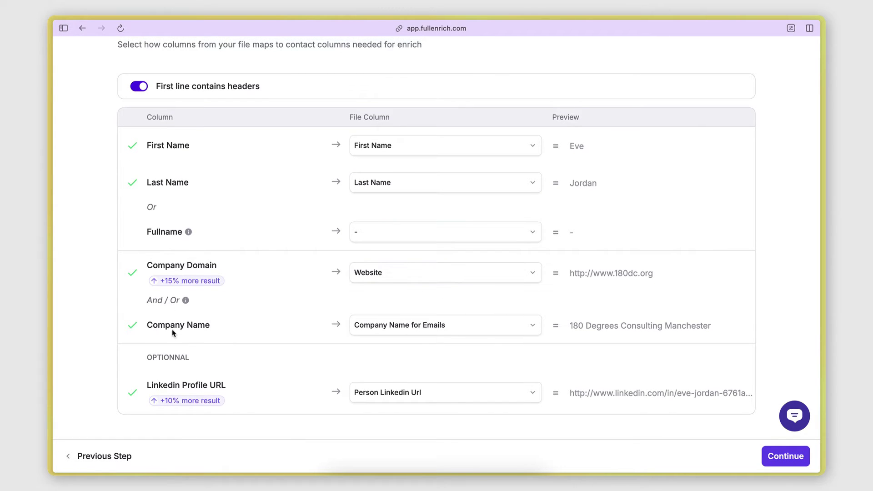
pyautogui.moveTo(158, 326); pyautogui.dragTo(206, 327)
pyautogui.click(266, 334)
# - Confirm the column mapping and accept all 24 valid contacts for enrichment
pyautogui.scroll(3, 404, 343)
pyautogui.scroll(-3, 405, 343)
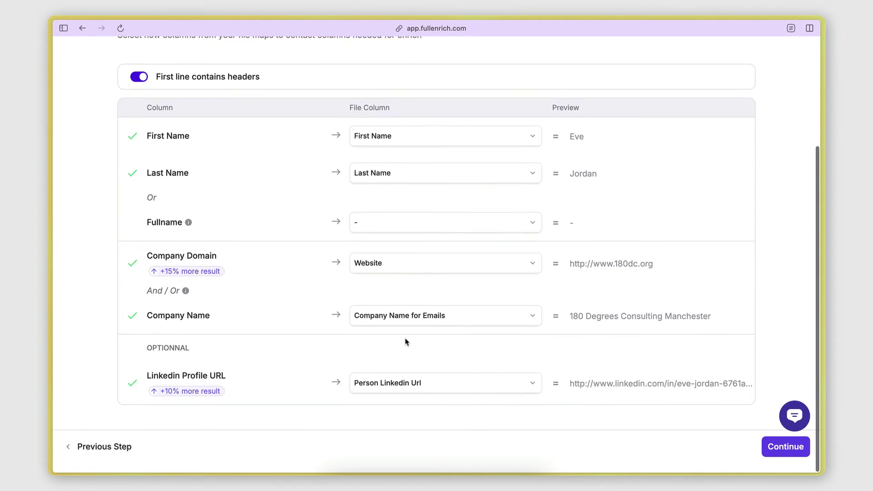
pyautogui.scroll(3, 406, 342)
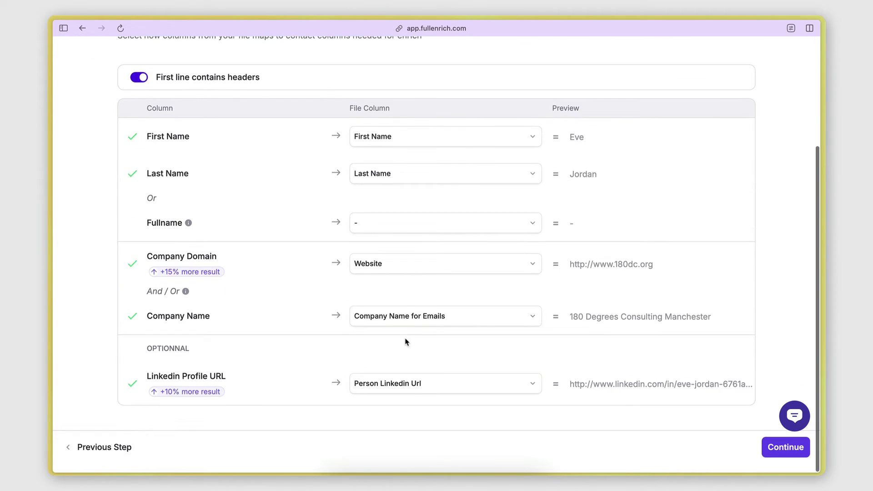
pyautogui.scroll(1, 407, 341)
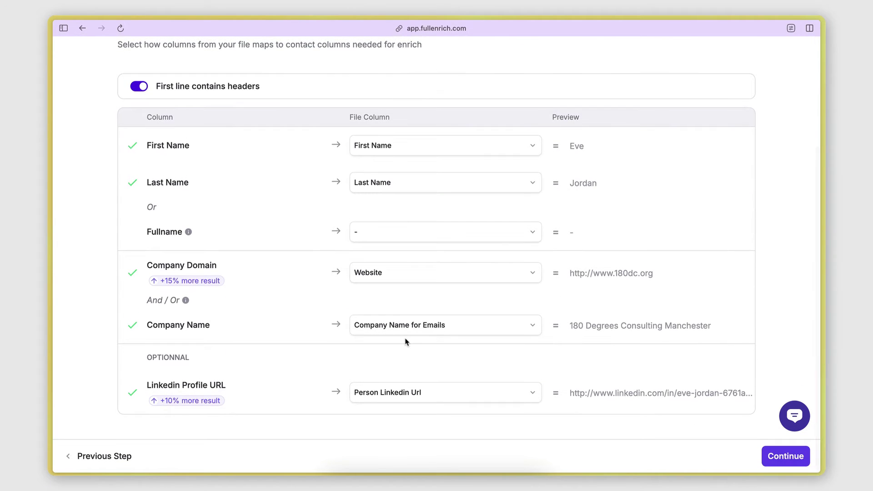
pyautogui.click(785, 462)
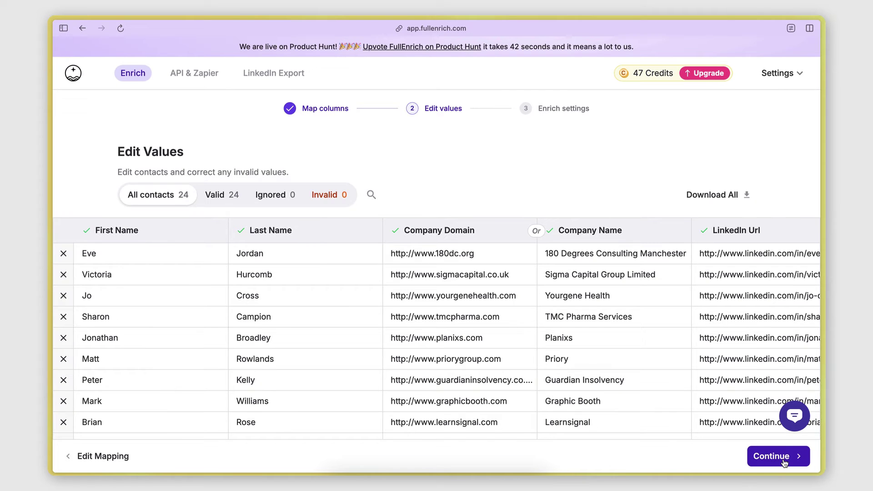
pyautogui.click(783, 459)
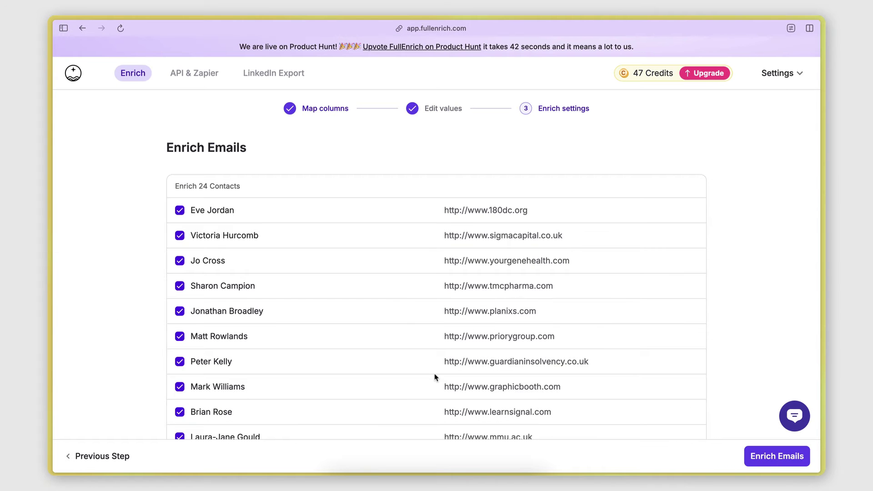
# - Run Enrich Emails on all 24 contacts and note the estimated duration until Done 24/24
pyautogui.scroll(-6, 437, 376)
pyautogui.scroll(-2, 435, 378)
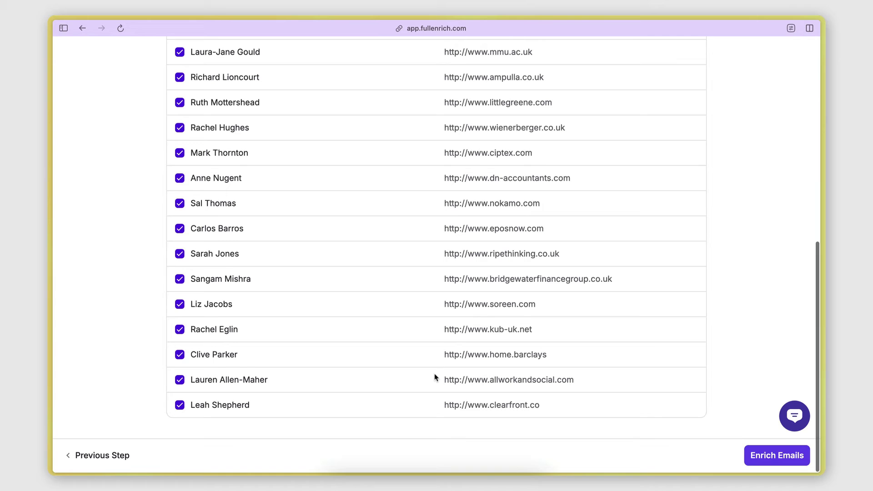
pyautogui.click(779, 457)
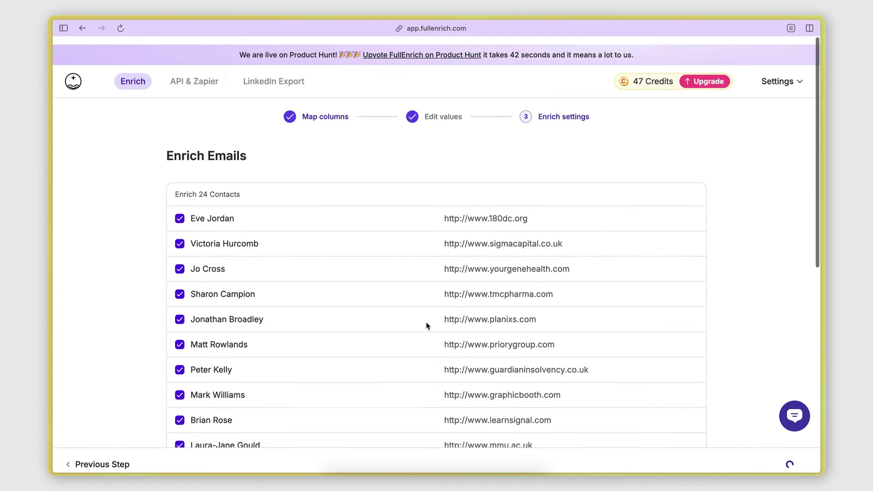
pyautogui.scroll(-5, 427, 326)
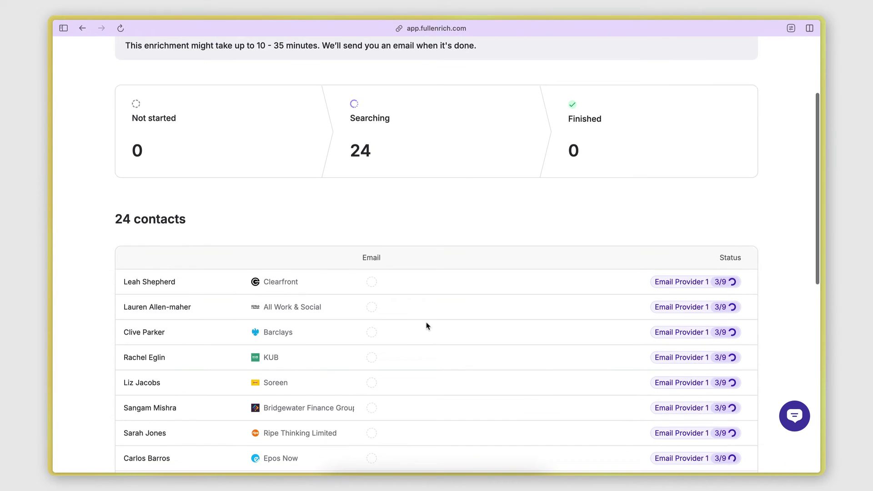
pyautogui.scroll(-2, 427, 326)
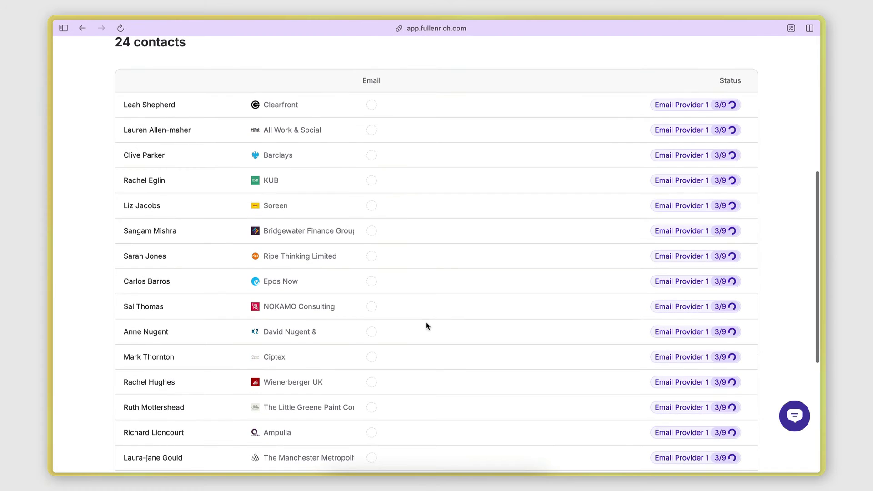
pyautogui.scroll(6, 428, 327)
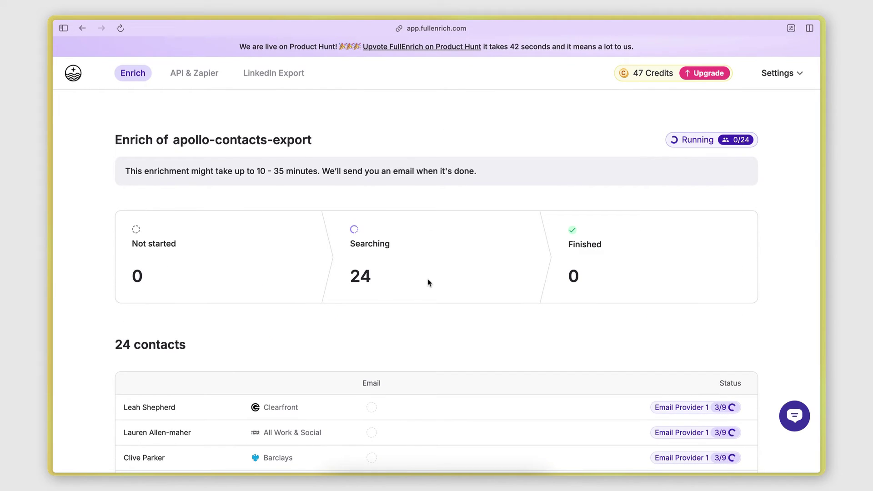
pyautogui.moveTo(260, 171); pyautogui.dragTo(303, 171)
pyautogui.click(303, 171)
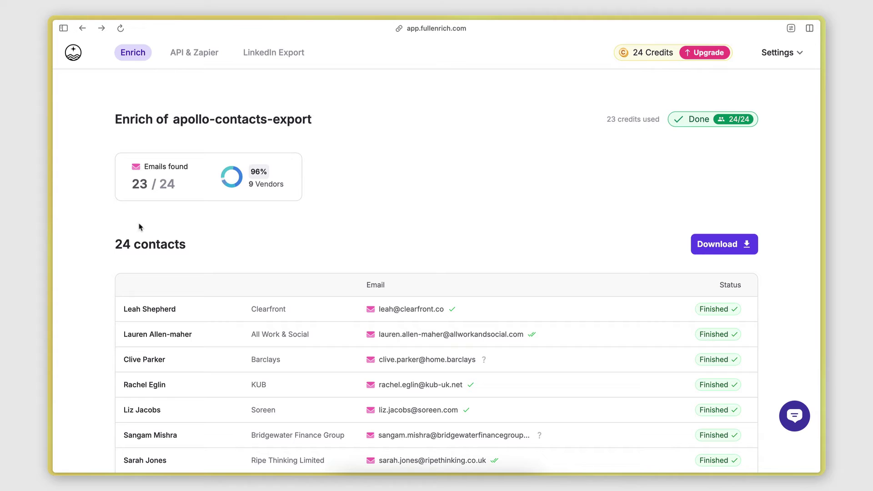
# - Check the contact count, then view three contacts' provider popovers, ending on Apollo's Unknown (Risky) result
pyautogui.moveTo(115, 249); pyautogui.dragTo(130, 247)
pyautogui.click(130, 247)
pyautogui.scroll(-4, 643, 302)
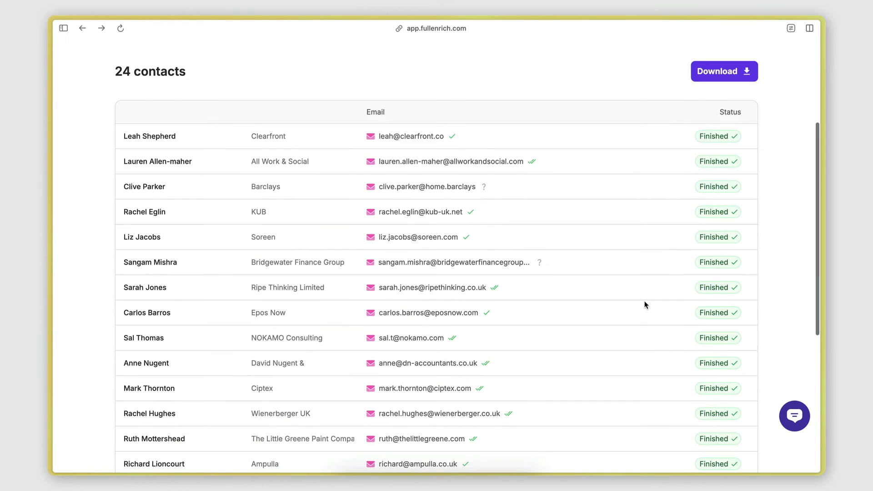
pyautogui.moveTo(715, 134)
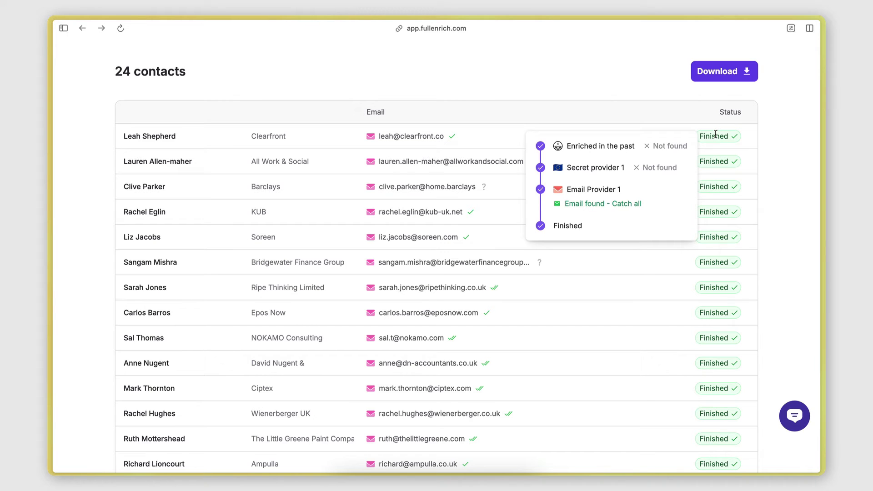
pyautogui.moveTo(715, 158)
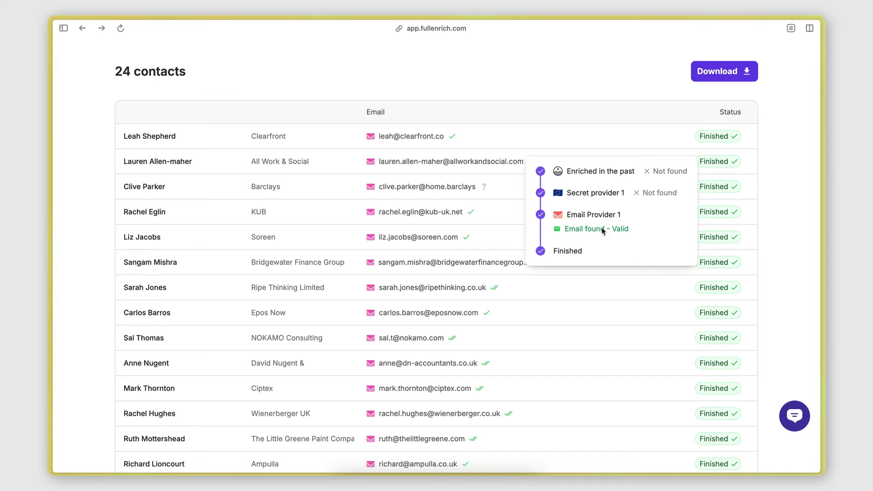
pyautogui.moveTo(715, 187)
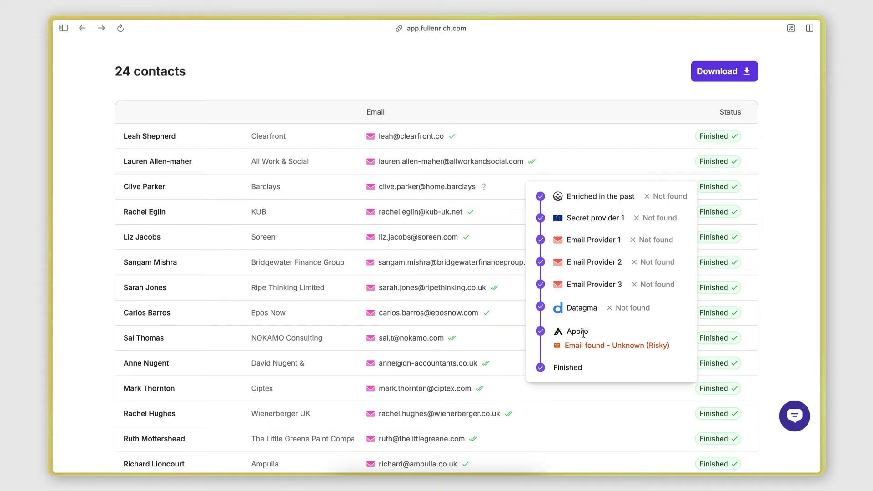
# - Read the bounce-rate tooltips on the emails' check and question-mark verification icons
pyautogui.scroll(-3, 783, 238)
pyautogui.scroll(4, 783, 239)
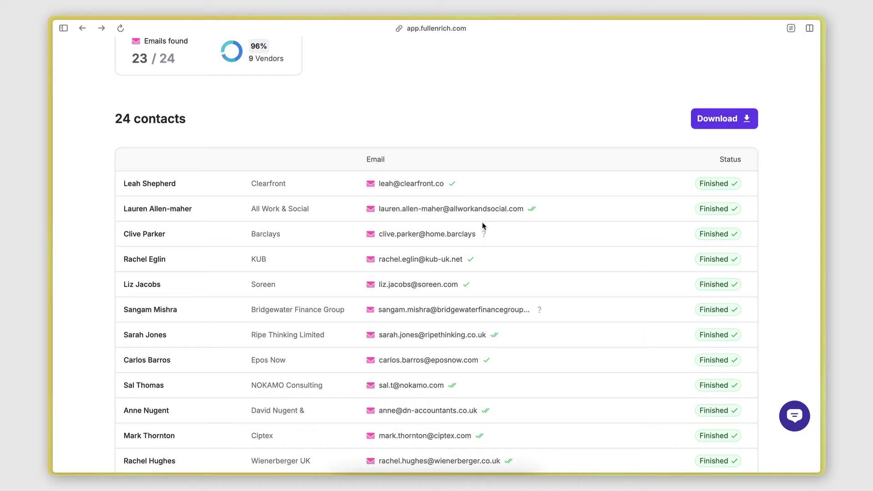
pyautogui.moveTo(533, 213)
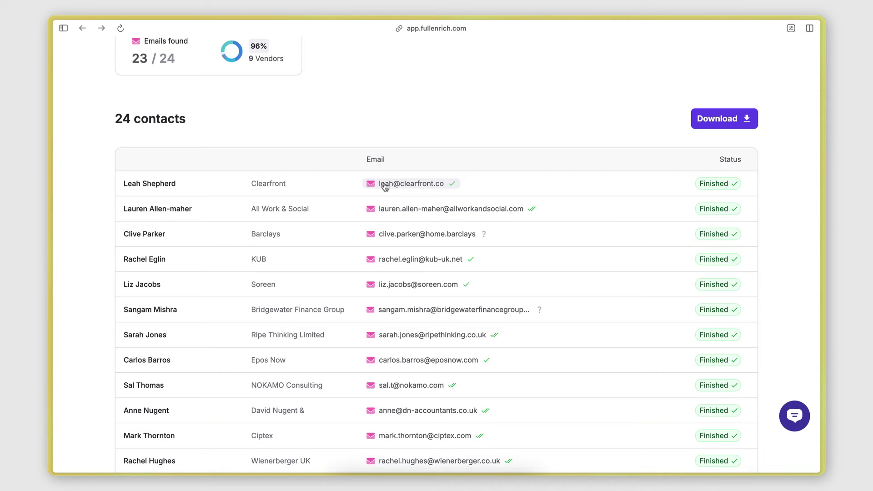
pyautogui.moveTo(451, 186)
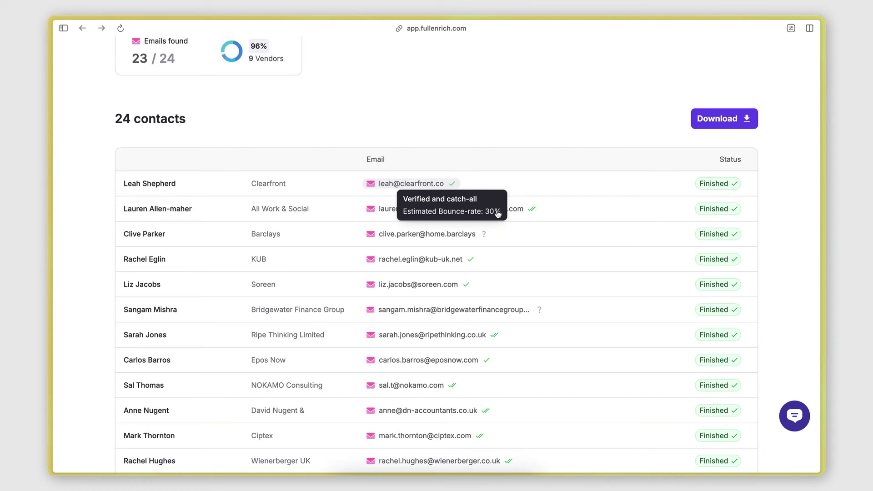
pyautogui.scroll(-2, 532, 268)
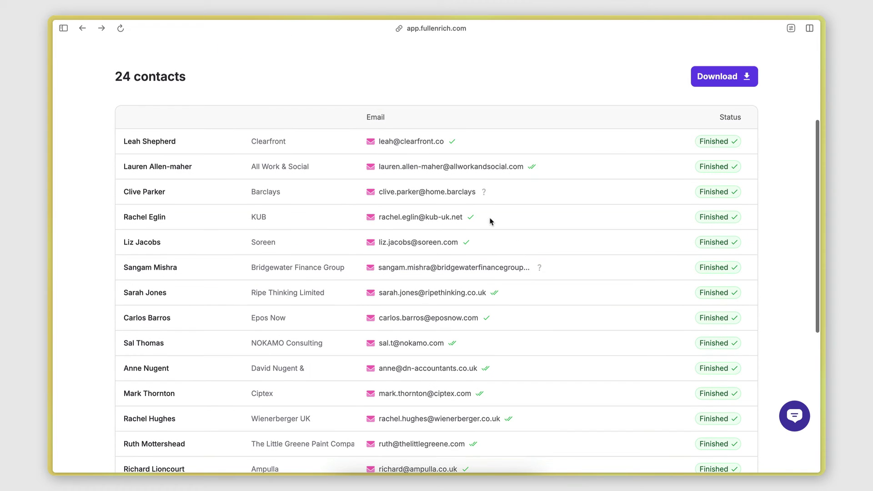
pyautogui.moveTo(484, 193)
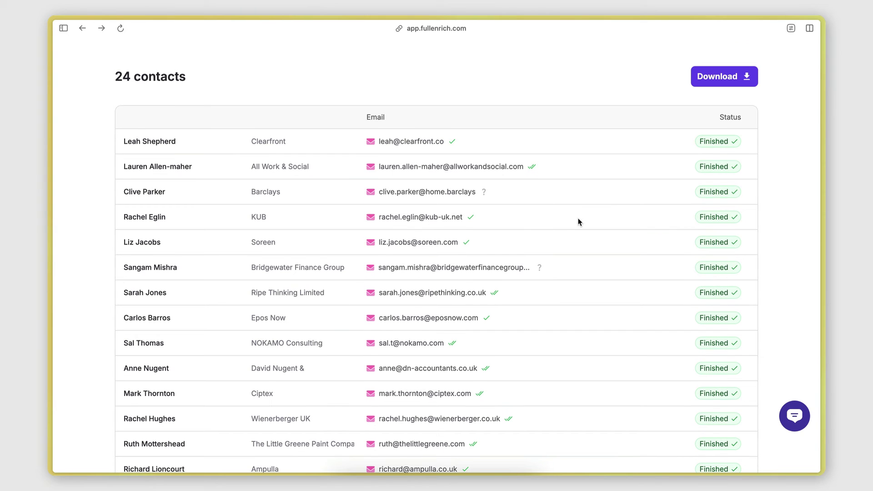
pyautogui.scroll(-1, 579, 222)
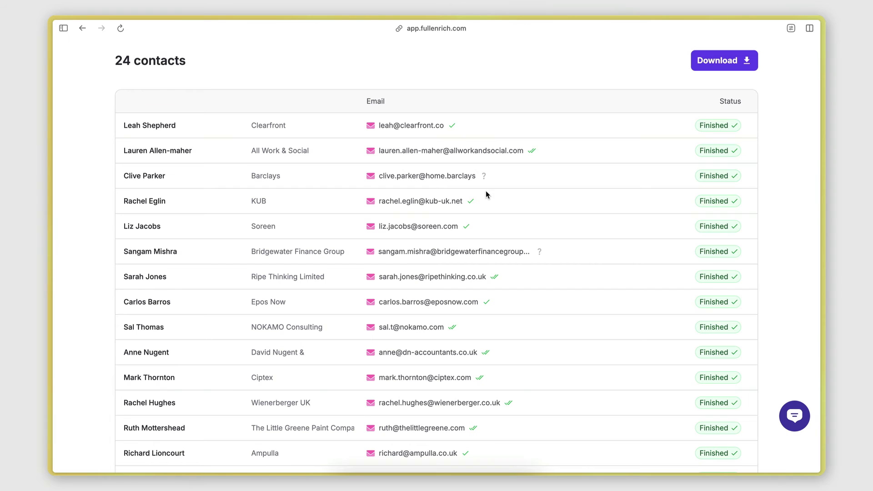
pyautogui.scroll(2, 520, 294)
pyautogui.scroll(-1, 521, 294)
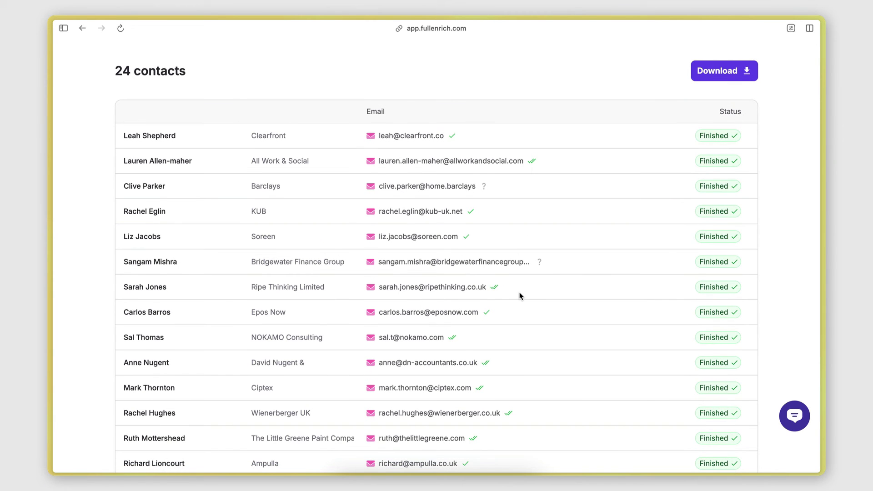
pyautogui.scroll(4, 521, 295)
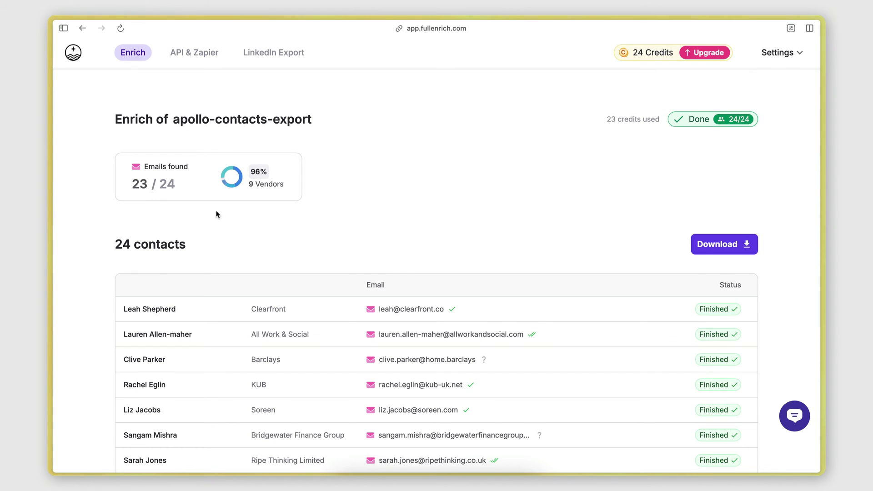
pyautogui.scroll(-2, 411, 279)
pyautogui.moveTo(531, 271)
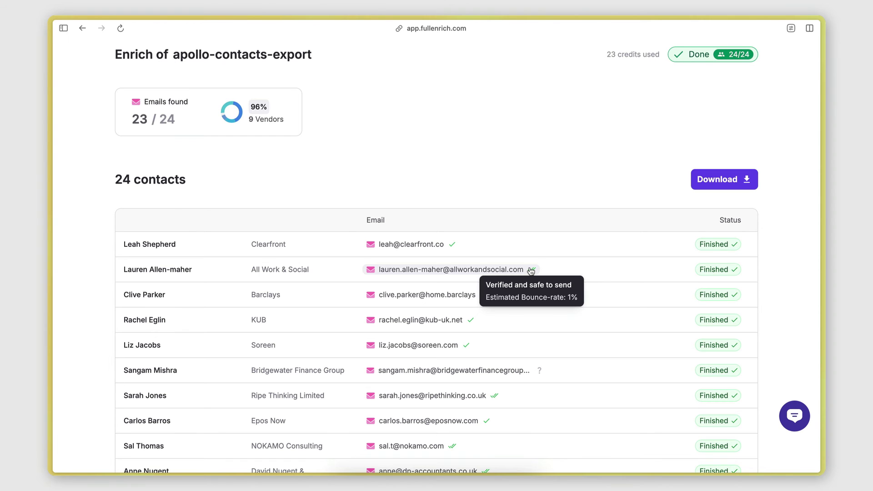
pyautogui.scroll(2, 531, 271)
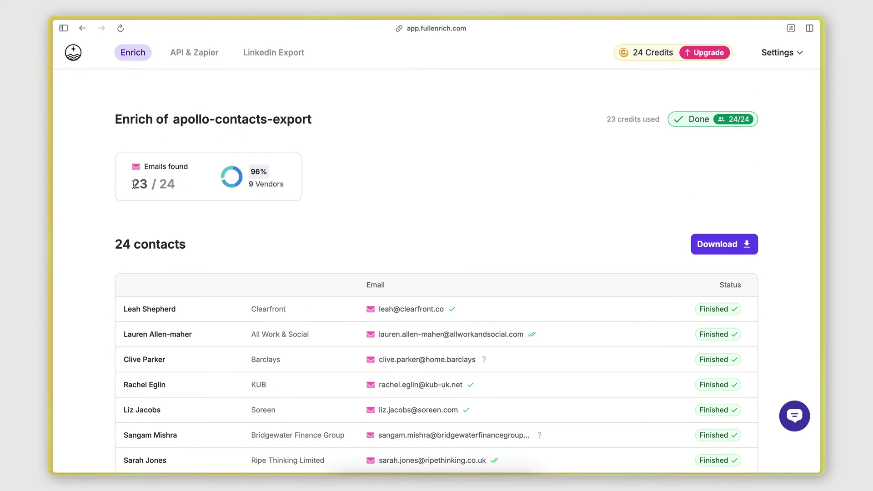
pyautogui.moveTo(132, 184); pyautogui.dragTo(147, 184)
pyautogui.click(157, 187)
pyautogui.moveTo(608, 119); pyautogui.dragTo(639, 120)
pyautogui.click(639, 120)
pyautogui.scroll(-6, 634, 173)
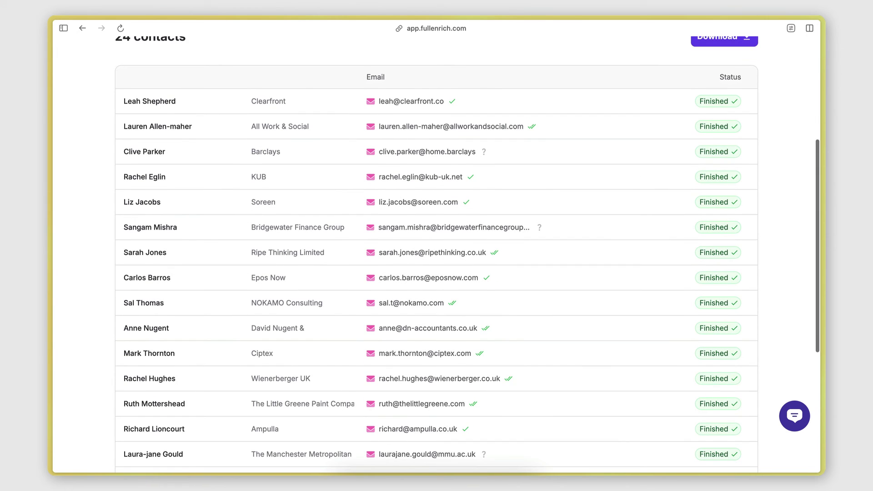
pyautogui.moveTo(532, 77)
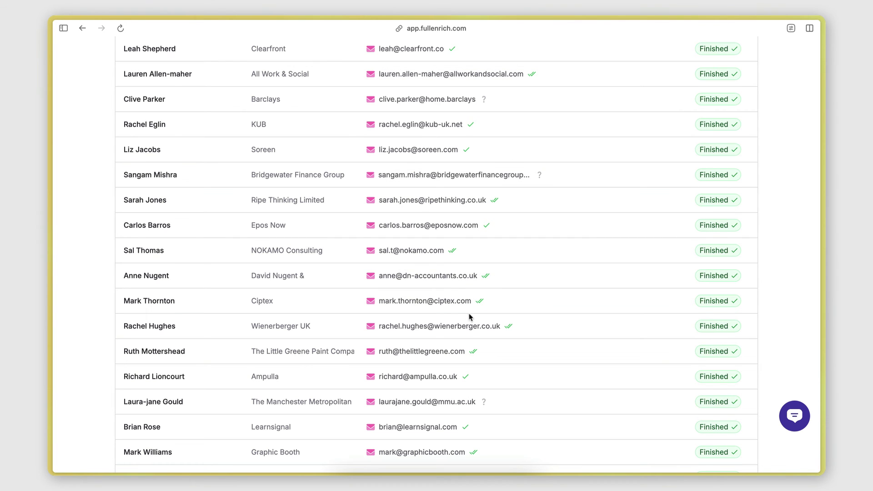
pyautogui.scroll(-5, 470, 318)
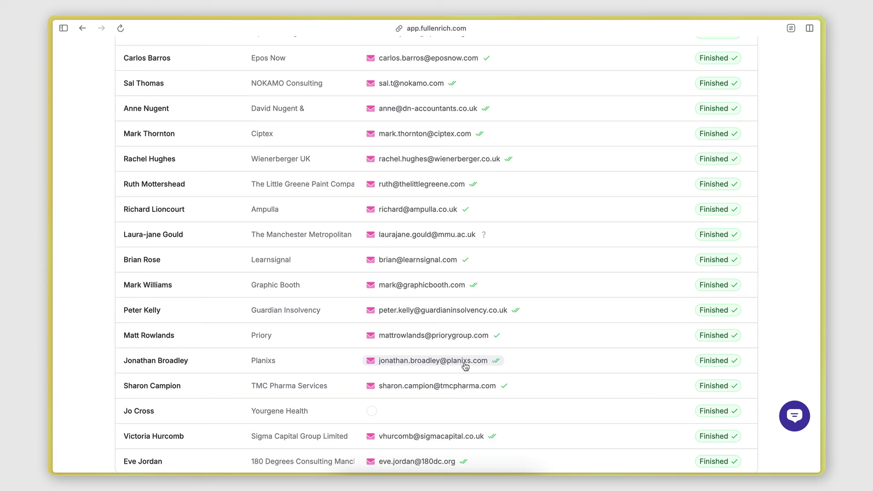
pyautogui.scroll(-1, 459, 452)
pyautogui.scroll(8, 515, 423)
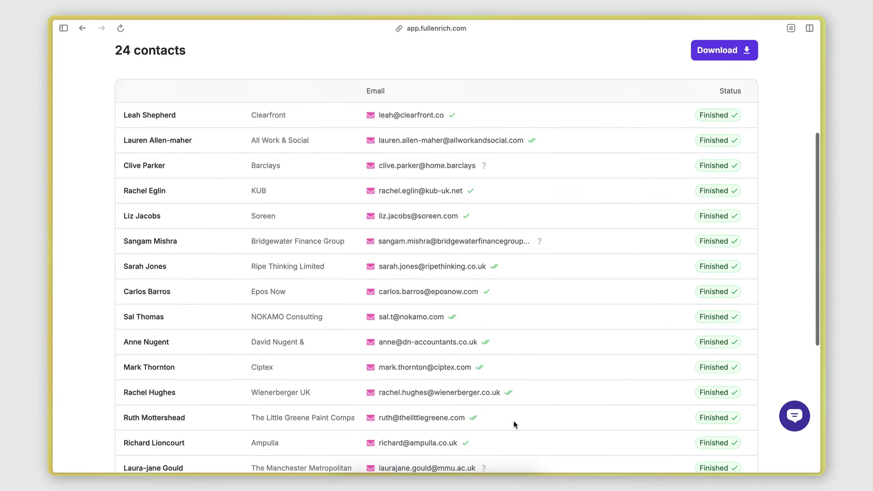
pyautogui.scroll(5, 515, 423)
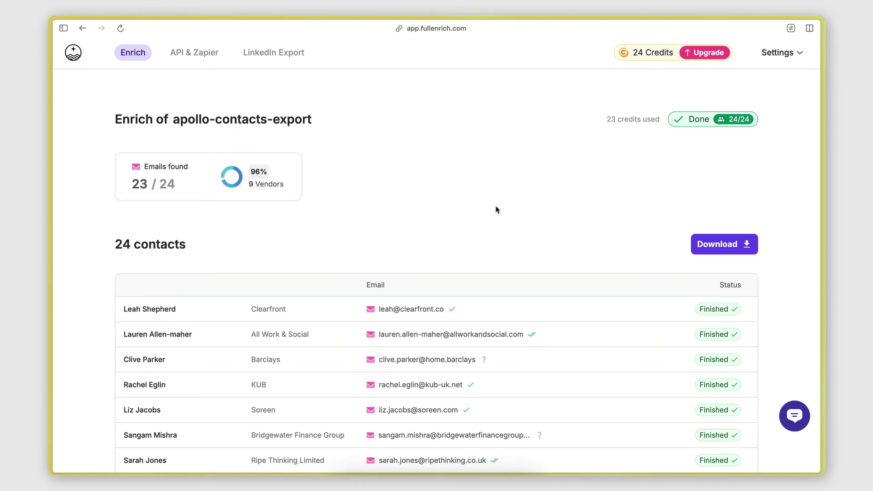
pyautogui.scroll(-5, 495, 209)
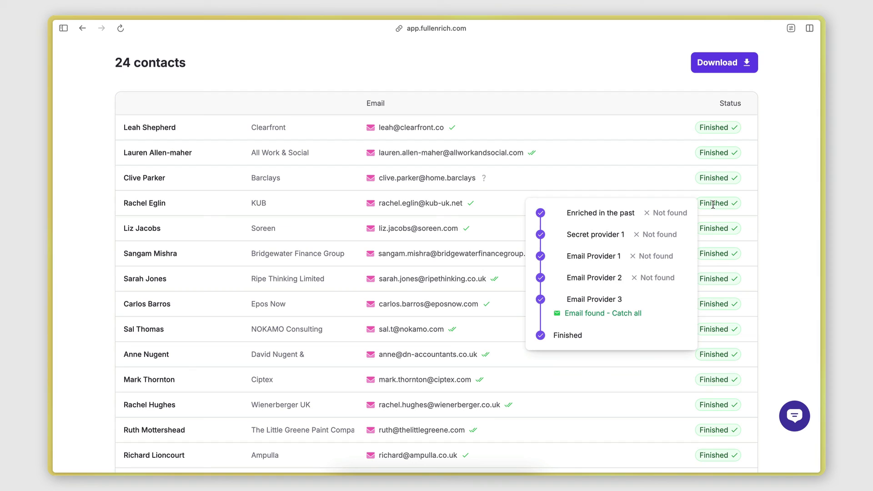
pyautogui.moveTo(714, 232)
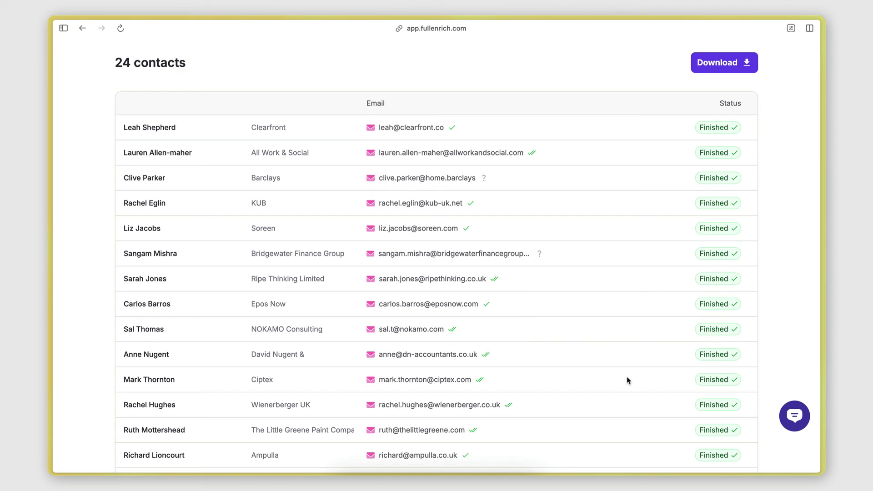
pyautogui.moveTo(714, 305)
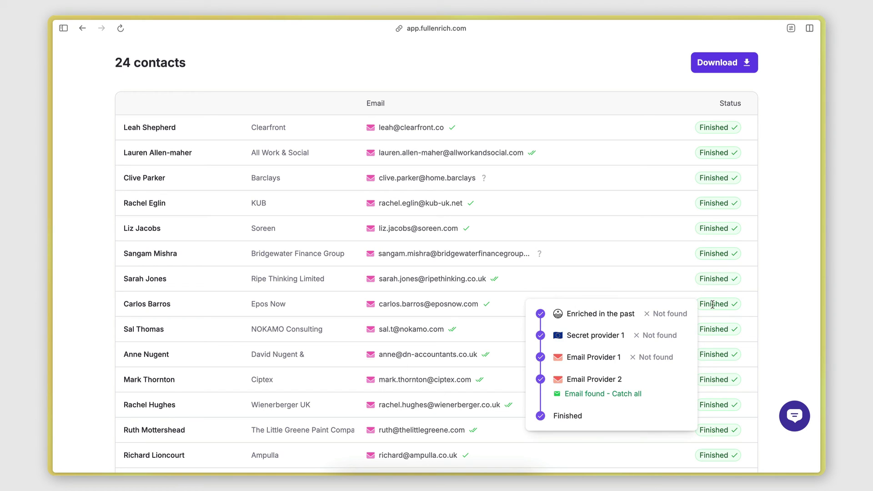
pyautogui.moveTo(713, 258)
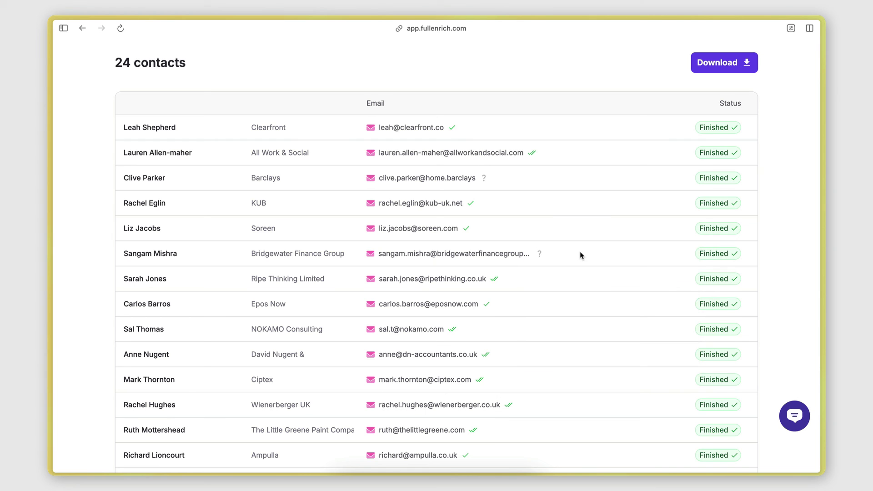
pyautogui.scroll(5, 476, 168)
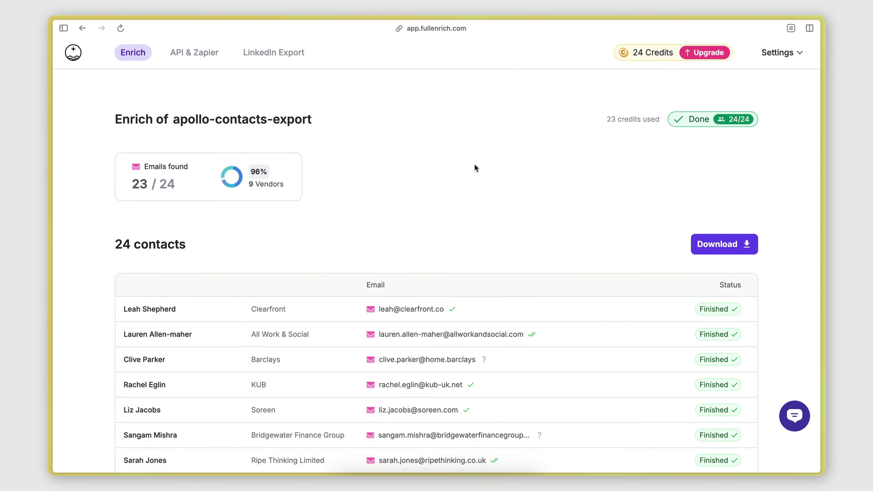